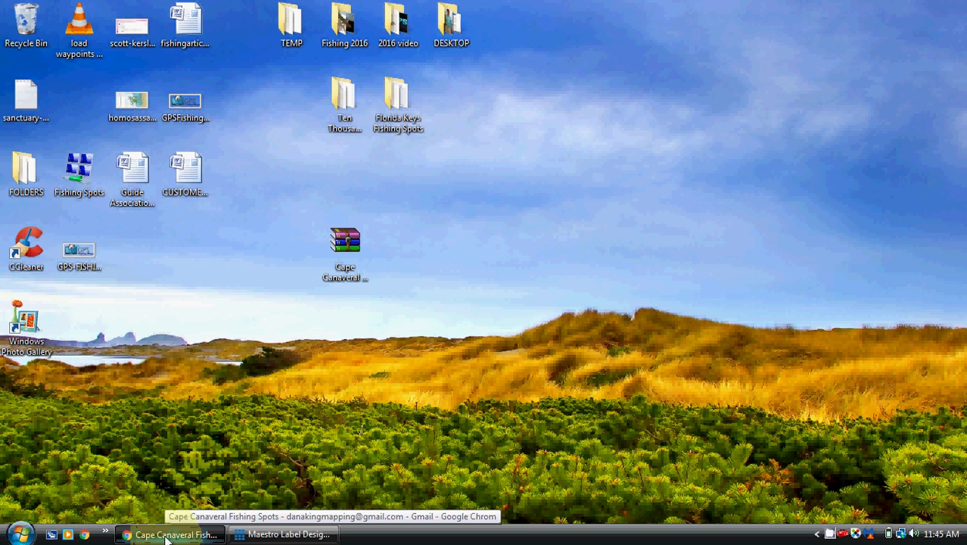
# - Open the Cape Canaveral Fishing Spots email from the Inbox and scroll down to its five attachments
pyautogui.click(167, 535)
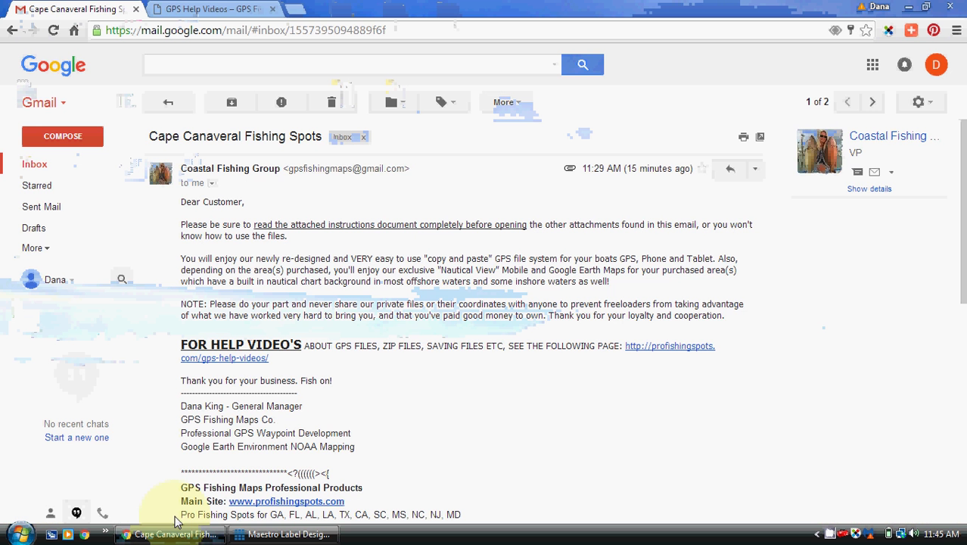
pyautogui.click(68, 174)
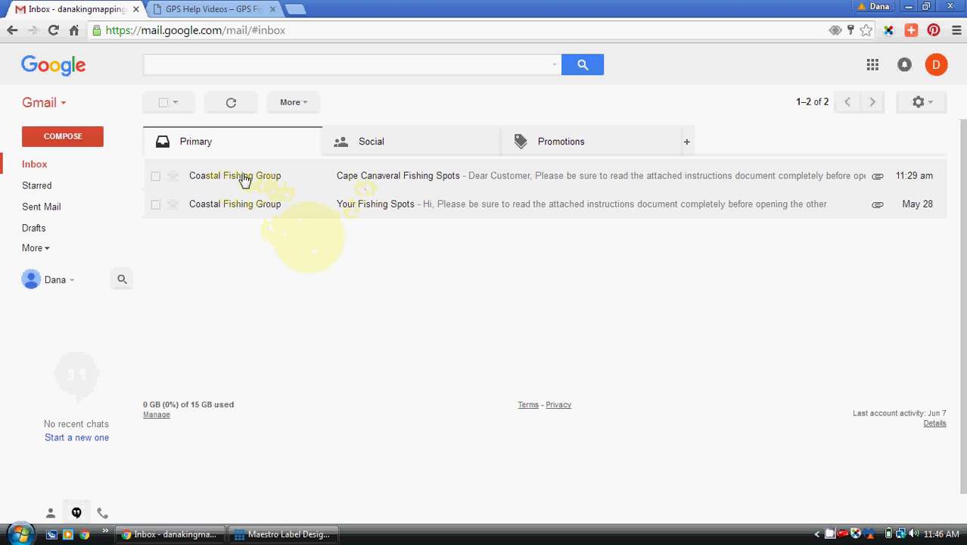
pyautogui.moveTo(244, 177)
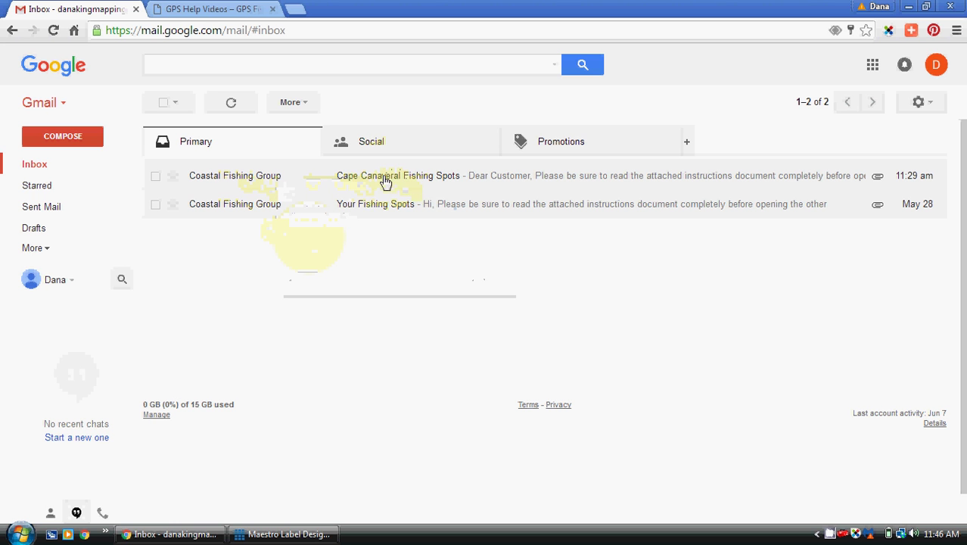
pyautogui.click(336, 177)
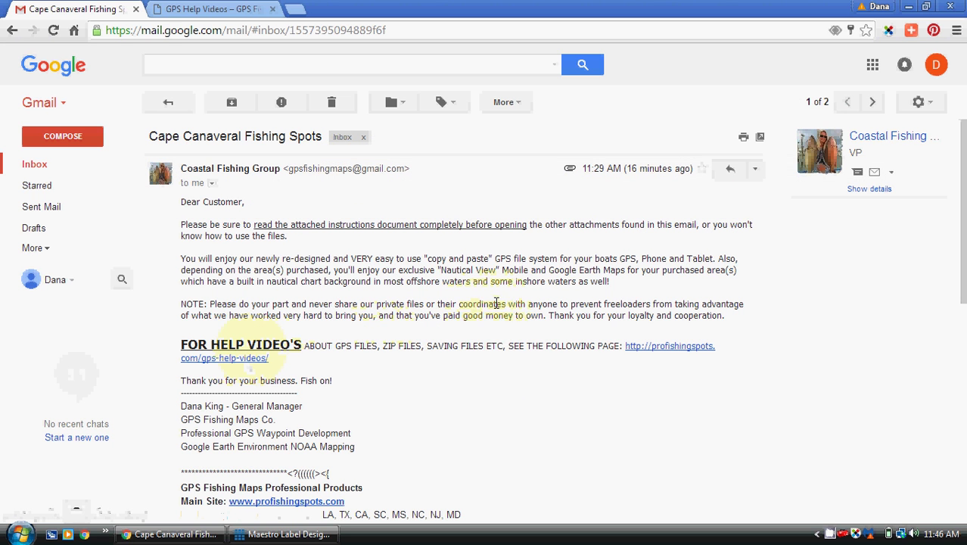
pyautogui.scroll(-1, 962, 182)
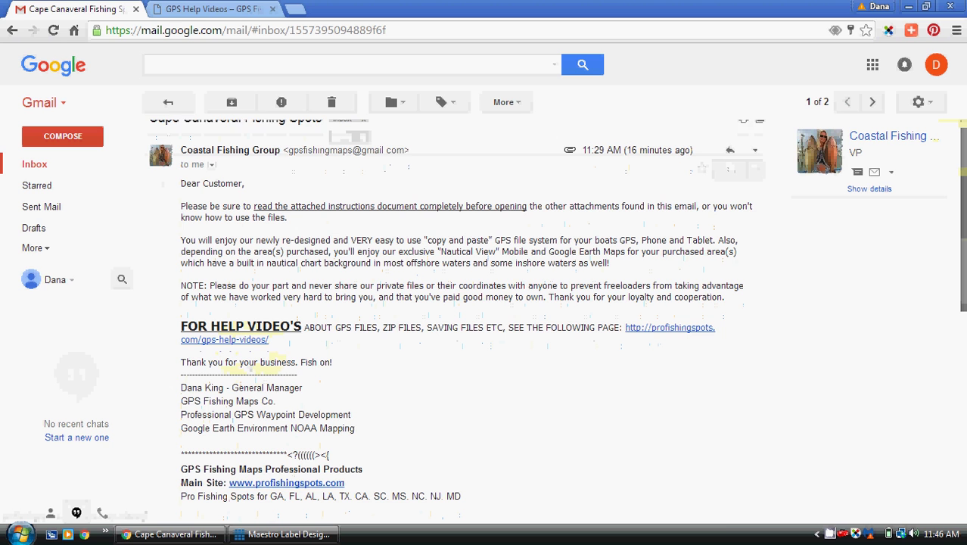
pyautogui.scroll(-1, 963, 182)
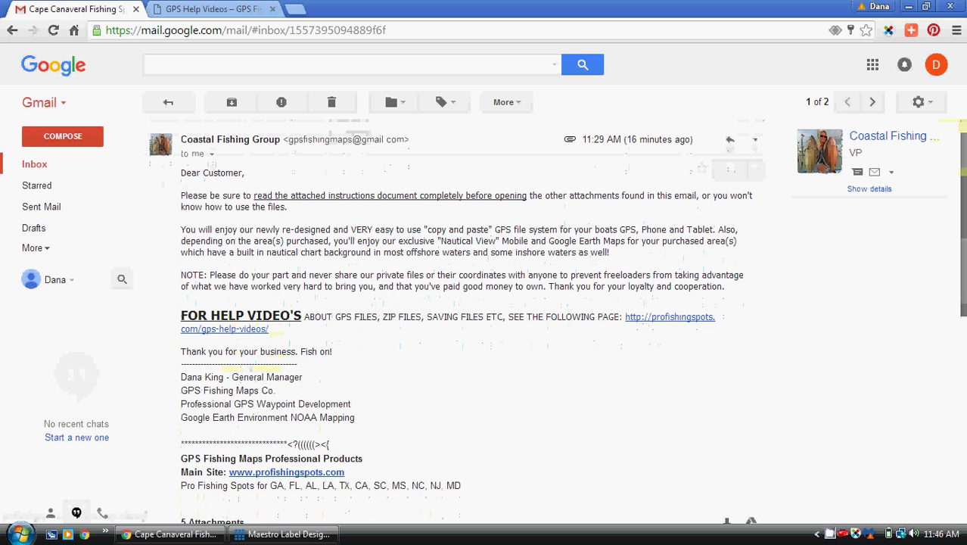
pyautogui.scroll(1, 963, 182)
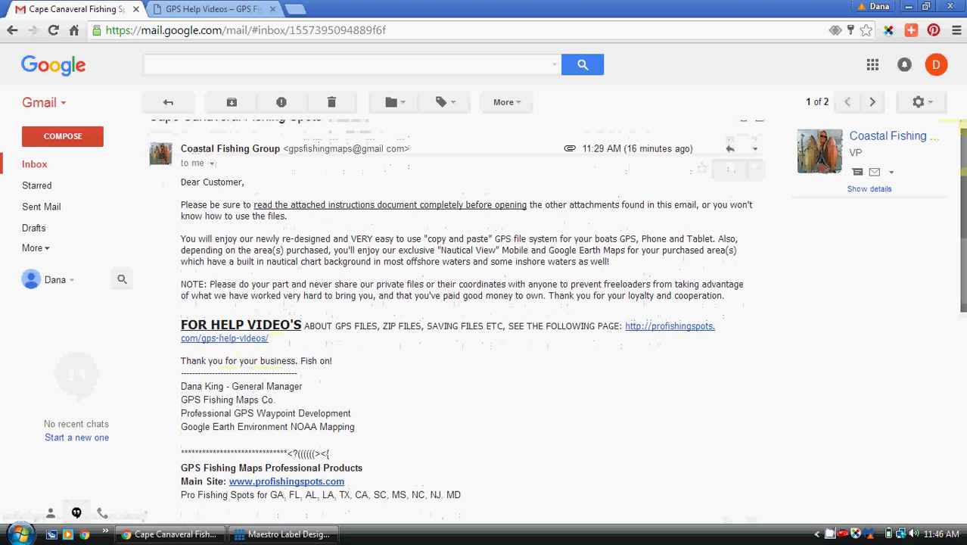
pyautogui.scroll(-1, 962, 174)
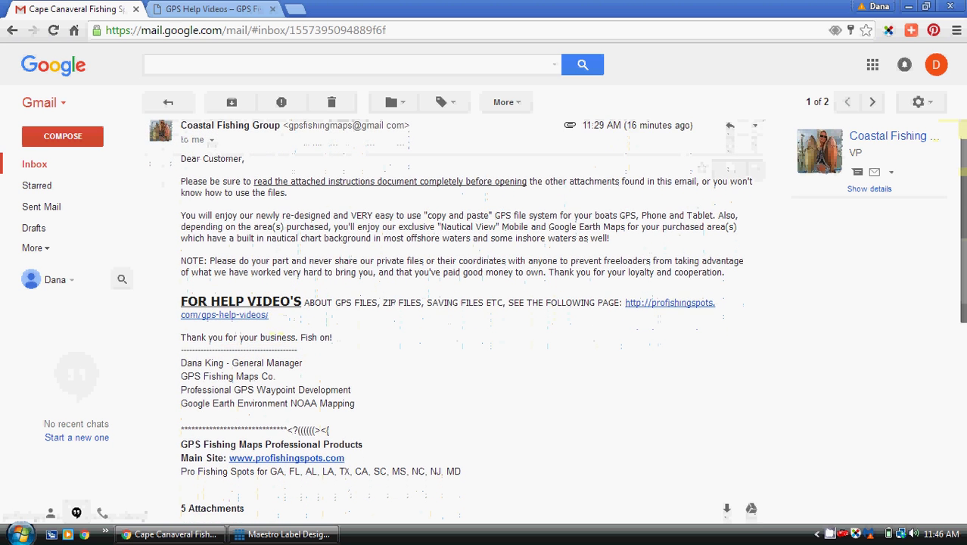
pyautogui.moveTo(961, 163); pyautogui.dragTo(950, 281)
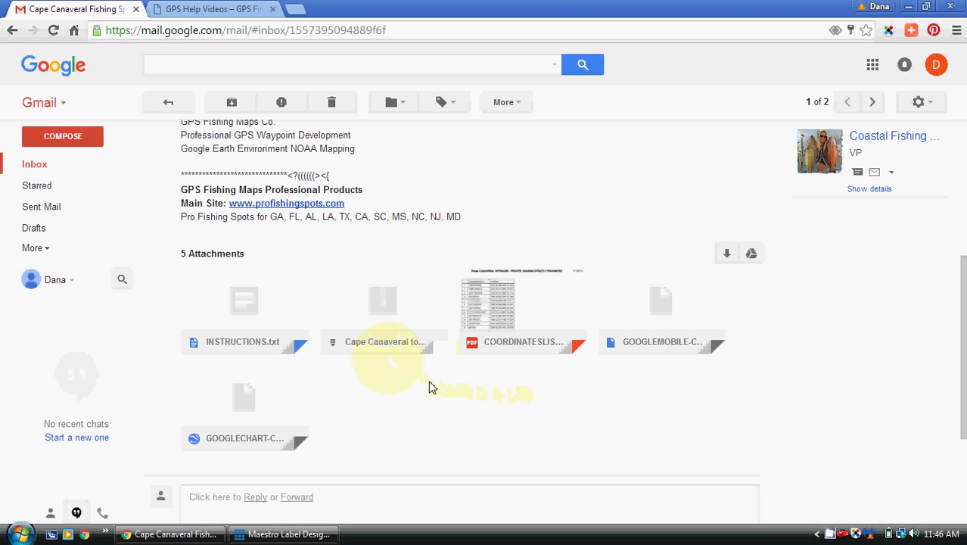
# - Download the Cape Canaveral to Sebastian 2016-17 zip attachment, saved as 'Cape Canaveral to Sebastian 2016-17 (1).zip'
pyautogui.moveTo(257, 335)
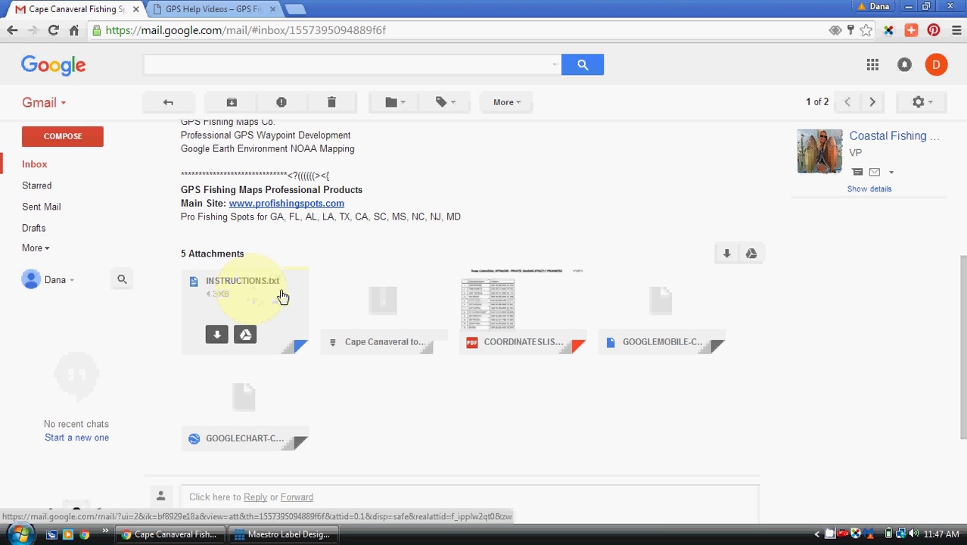
pyautogui.moveTo(378, 339)
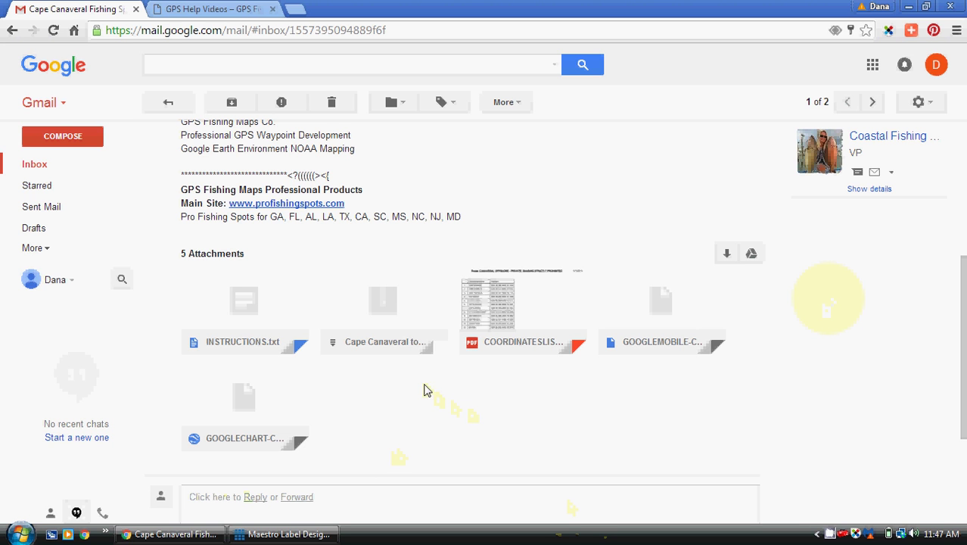
pyautogui.click(356, 333)
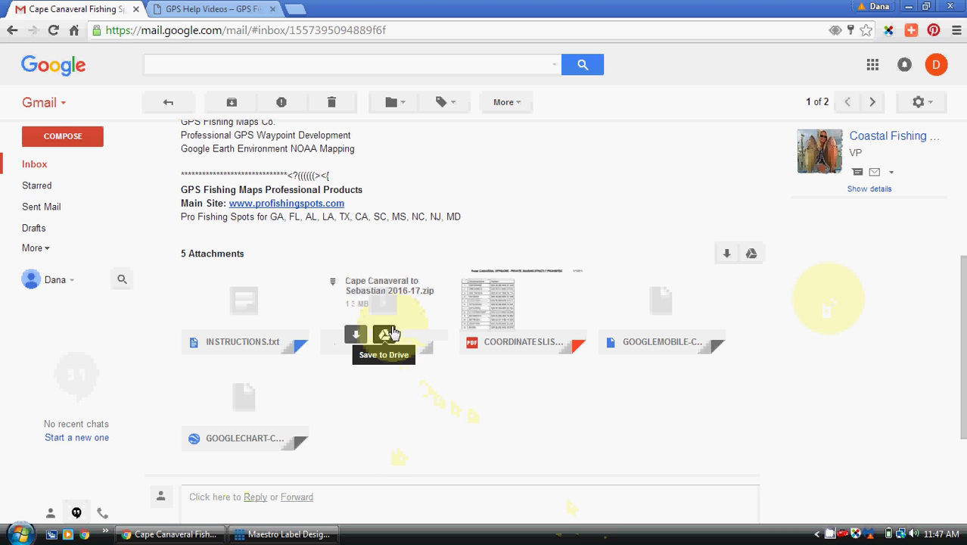
pyautogui.click(354, 335)
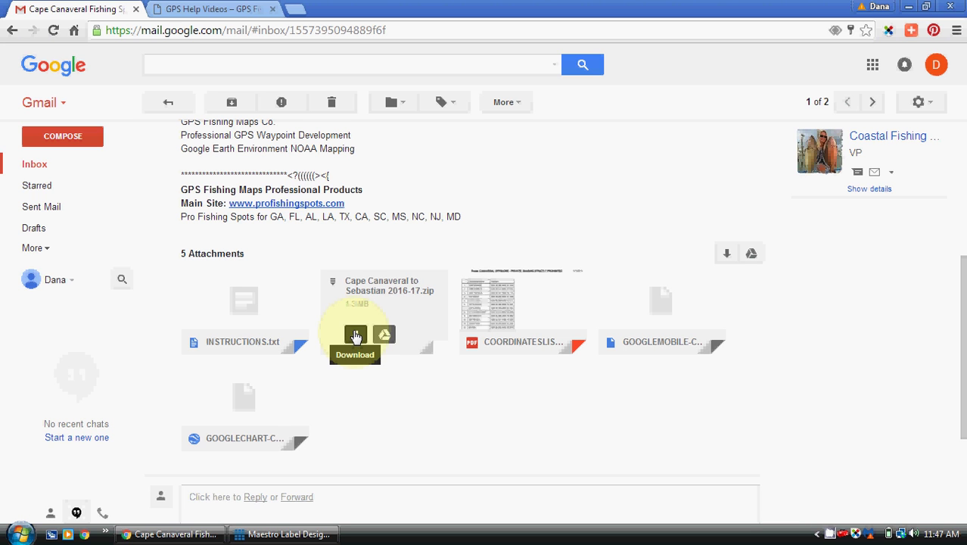
pyautogui.click(356, 335)
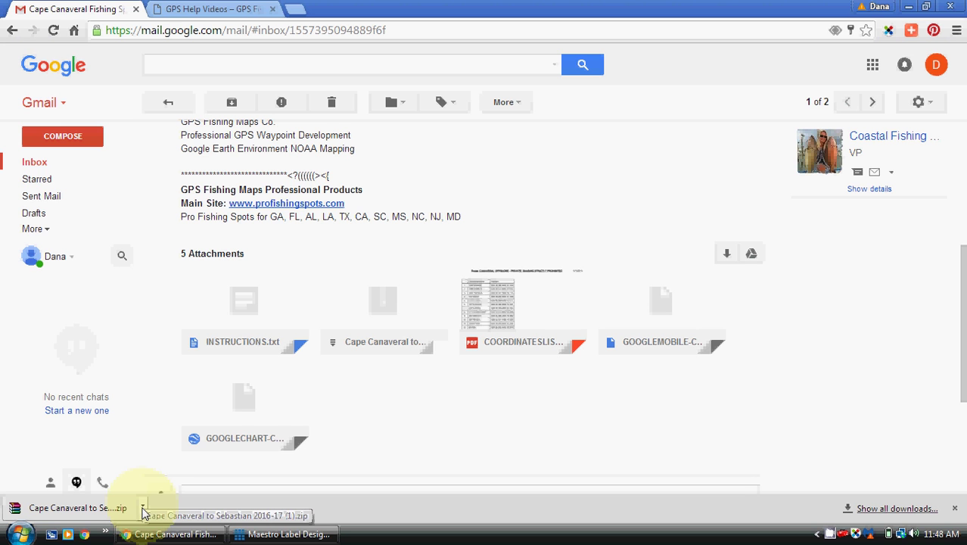
# - Show the downloaded Cape Canaveral zip in the Downloads folder, copy it, and close that window
pyautogui.click(143, 509)
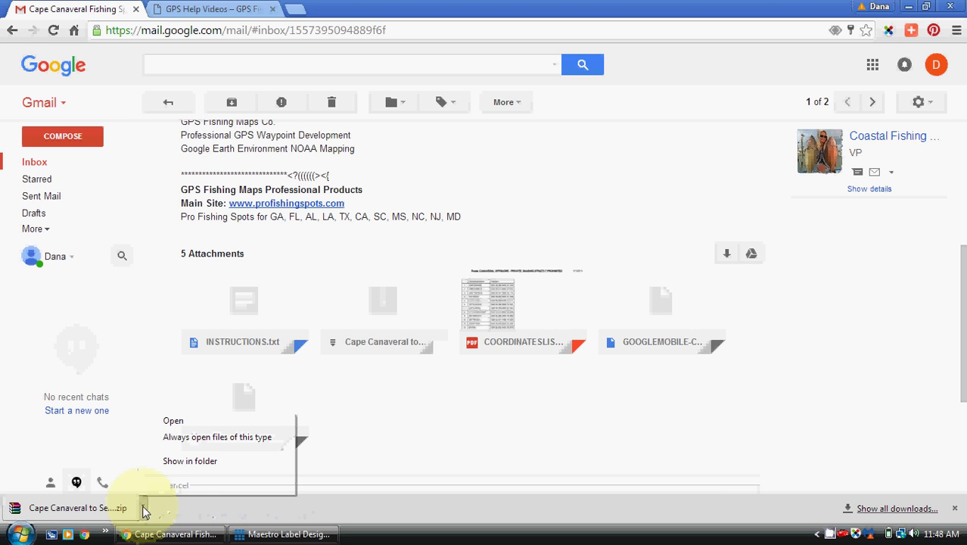
pyautogui.click(191, 463)
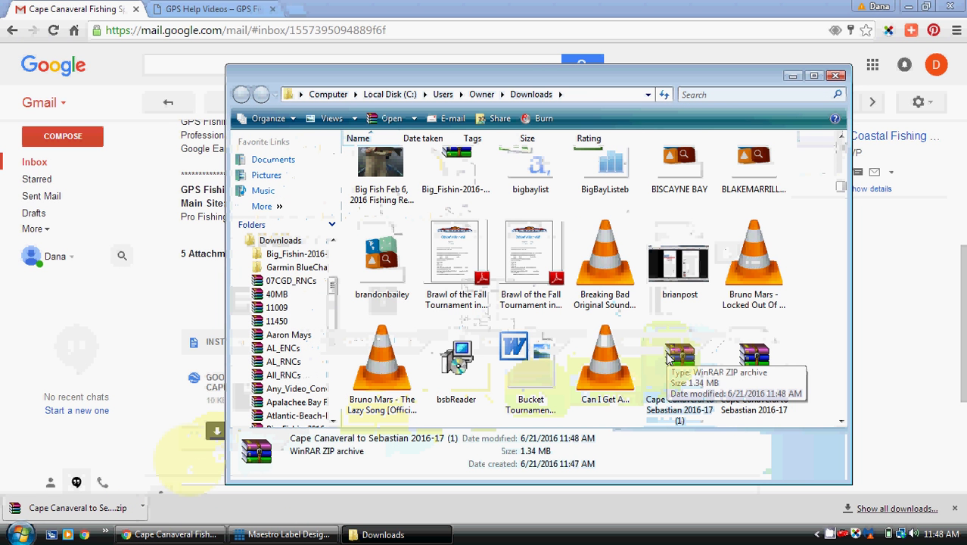
pyautogui.rightClick(668, 355)
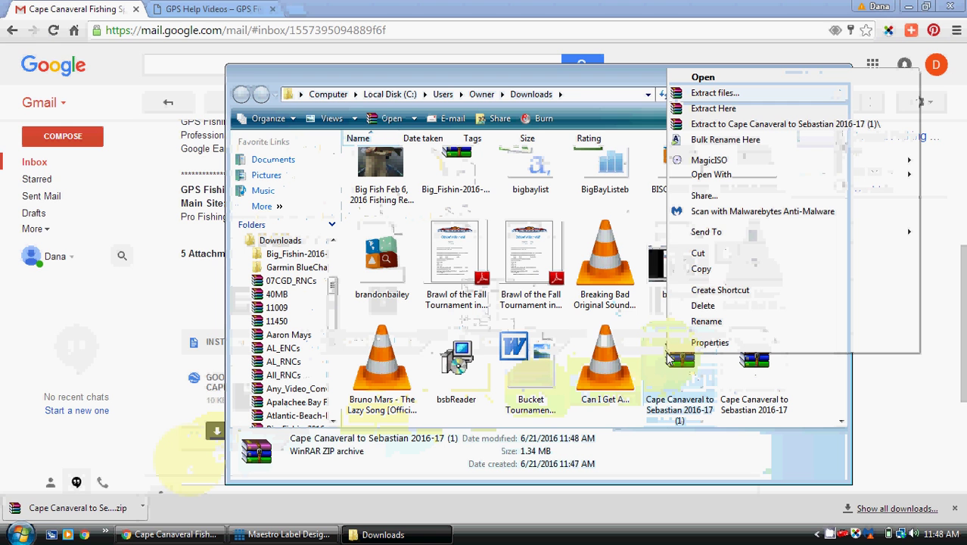
pyautogui.click(700, 269)
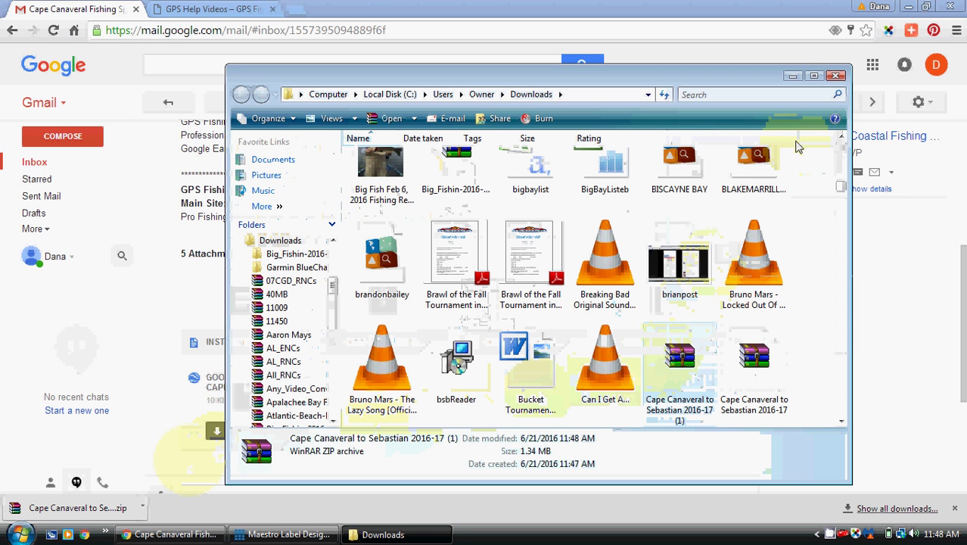
pyautogui.click(836, 77)
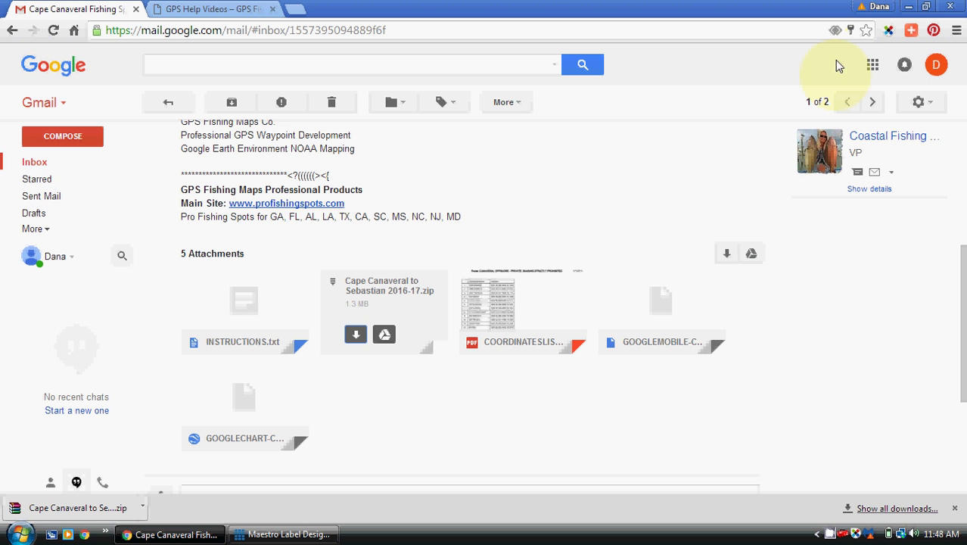
# - Minimise the browser and delete the original Cape Canaveral archive from the desktop
pyautogui.click(909, 9)
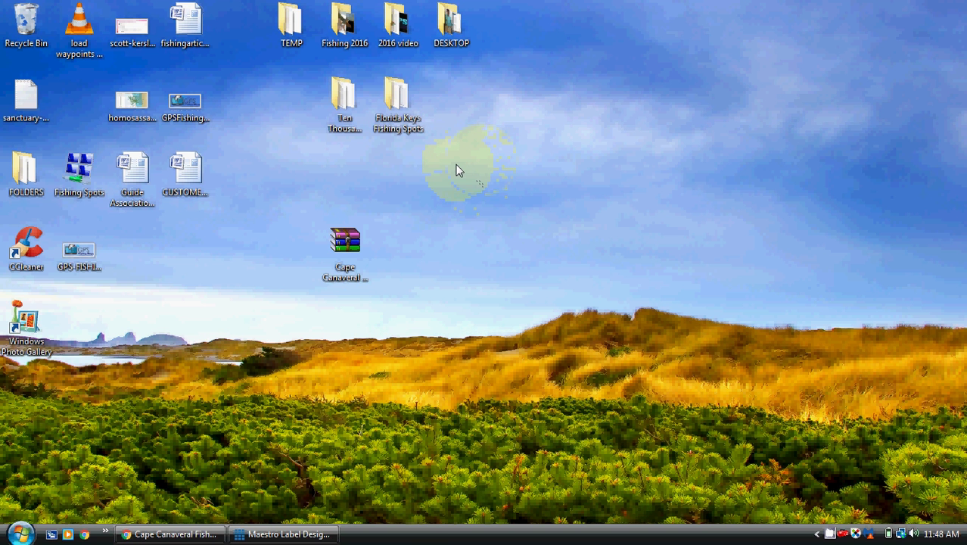
pyautogui.click(355, 234)
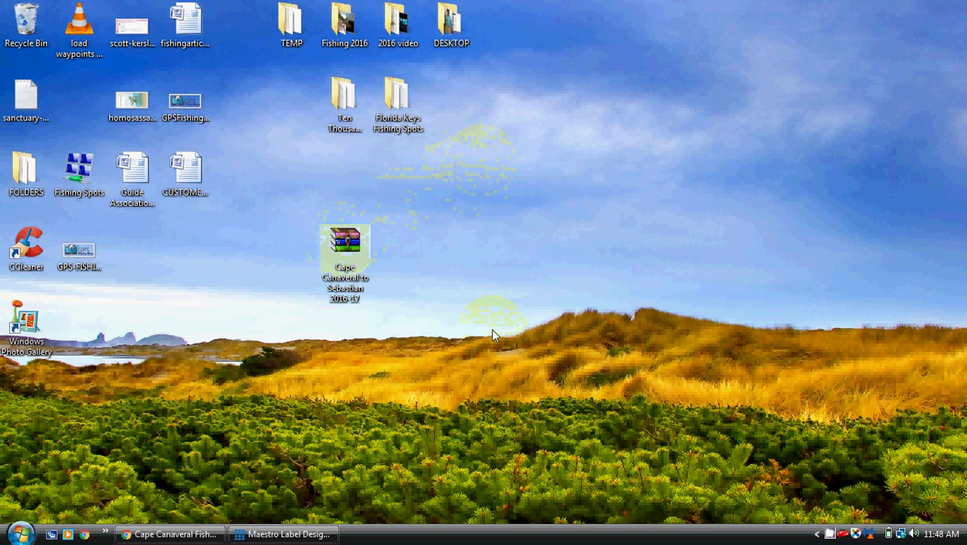
pyautogui.press('Delete')
pyautogui.press('Return')
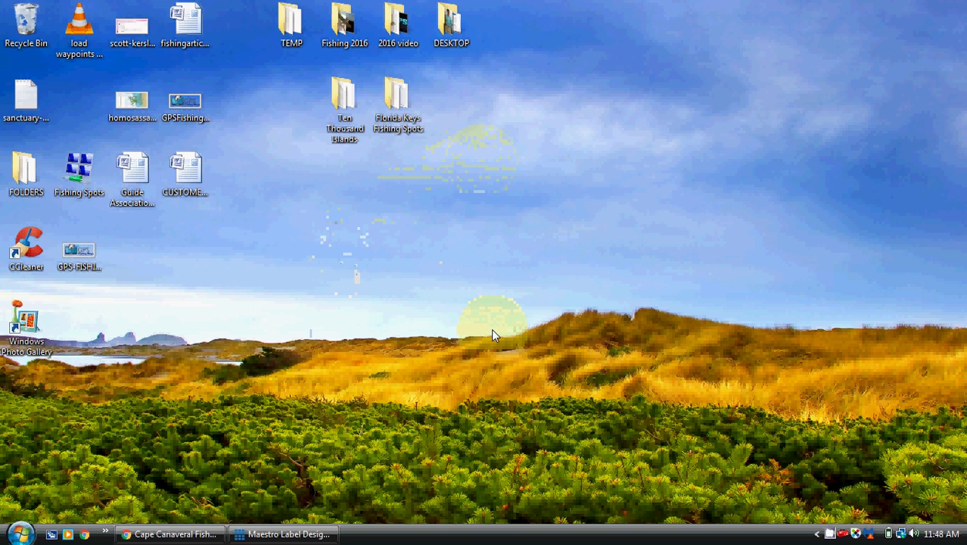
# - Paste the copied Cape Canaveral to Sebastian 2016-17 (1) zip onto the desktop
pyautogui.rightClick(448, 189)
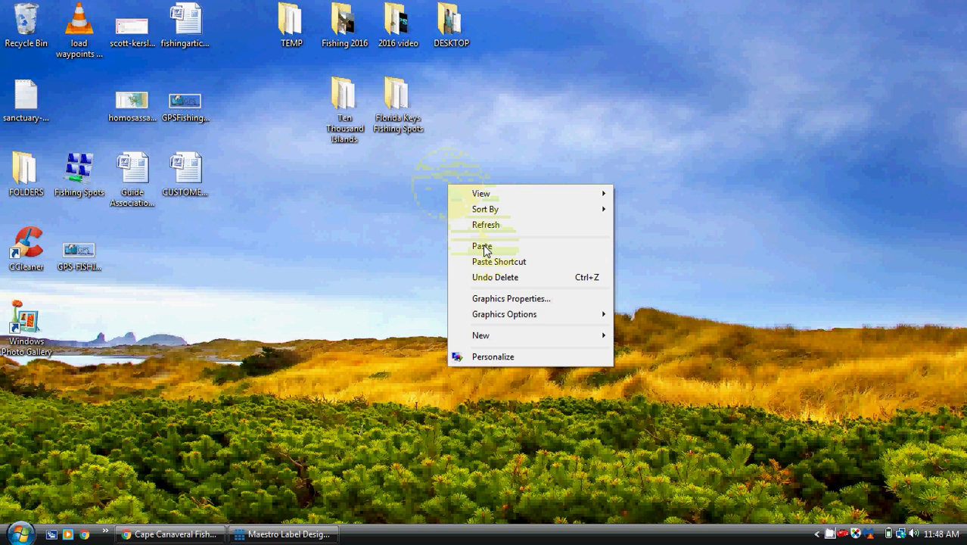
pyautogui.click(483, 246)
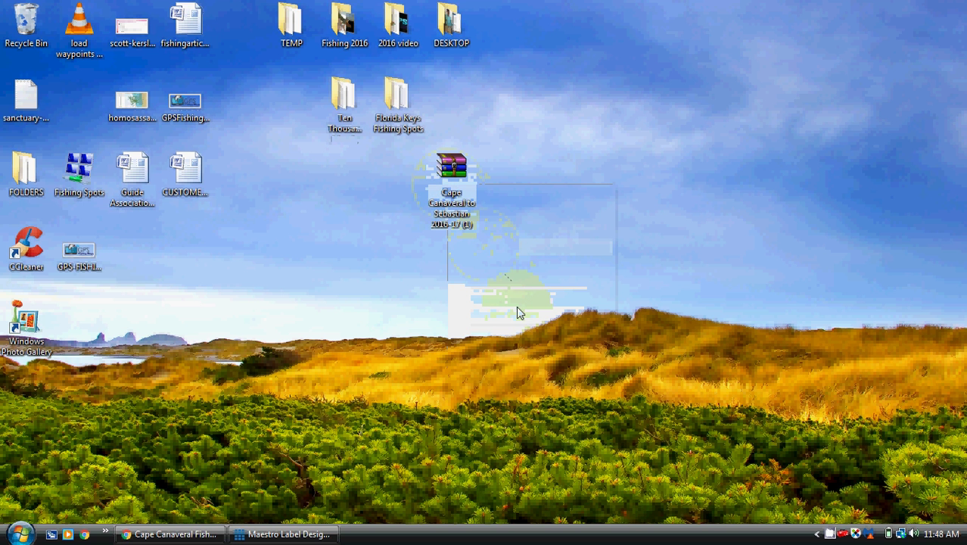
pyautogui.click(452, 176)
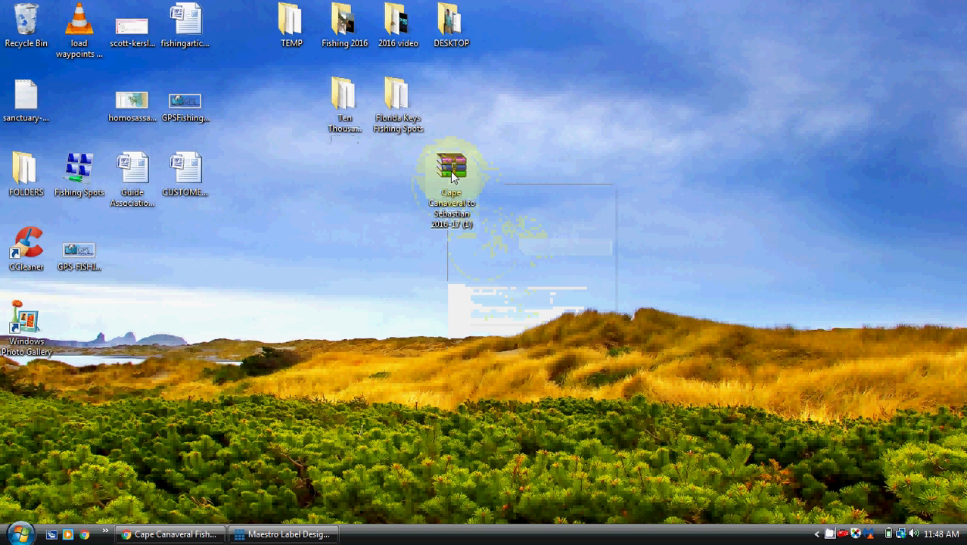
pyautogui.click(550, 235)
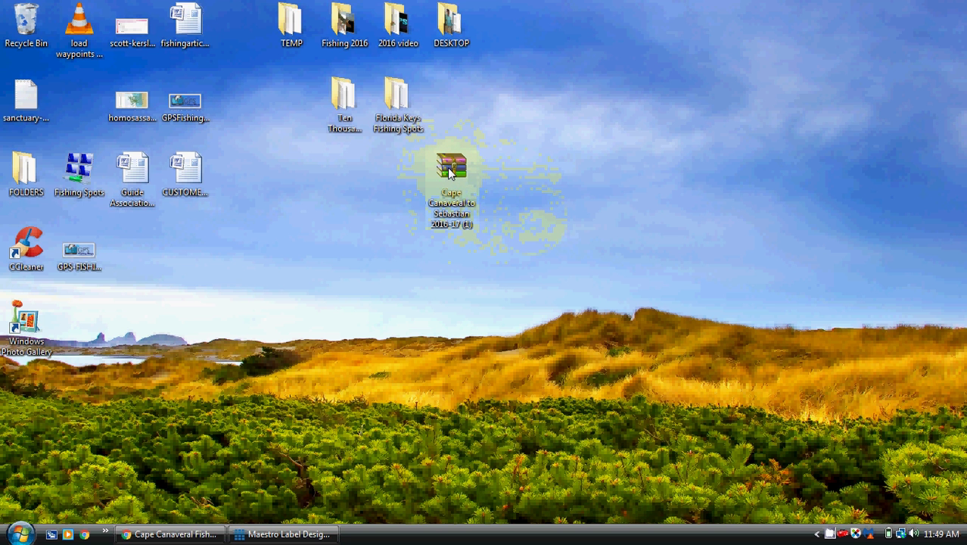
# - Extract the zip with WinRAR to the Desktop, creating a Cape Canaveral to Sebastian 2016-17 (1) folder
pyautogui.moveTo(448, 173)
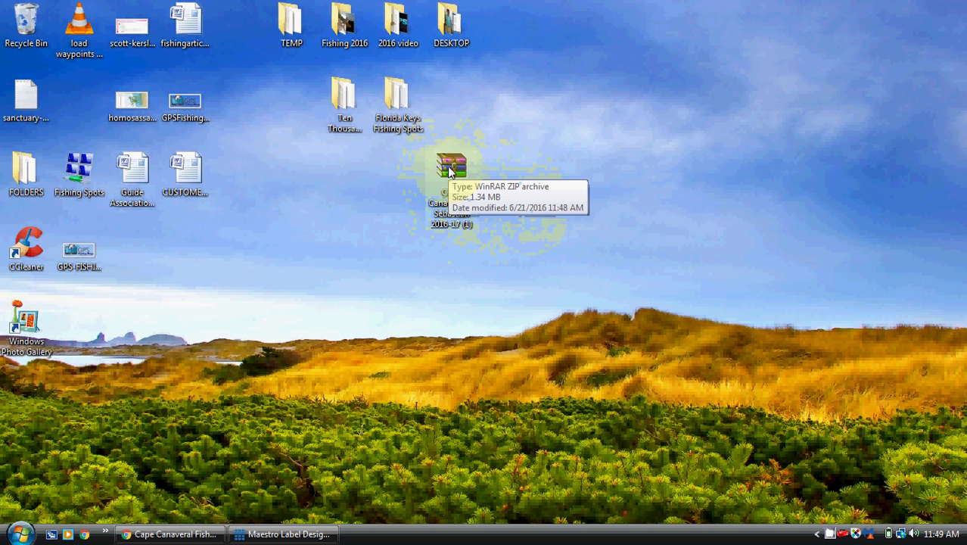
pyautogui.rightClick(449, 172)
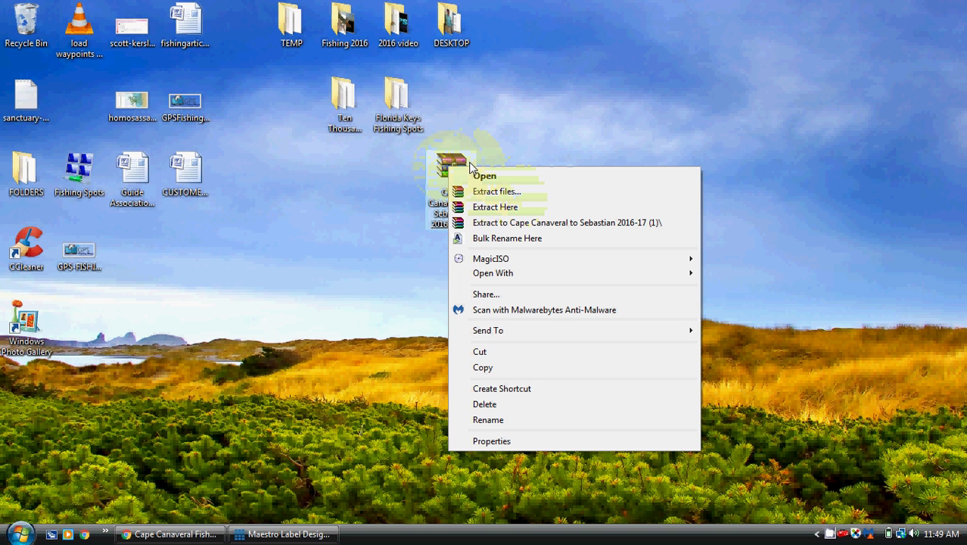
pyautogui.rightClick(461, 161)
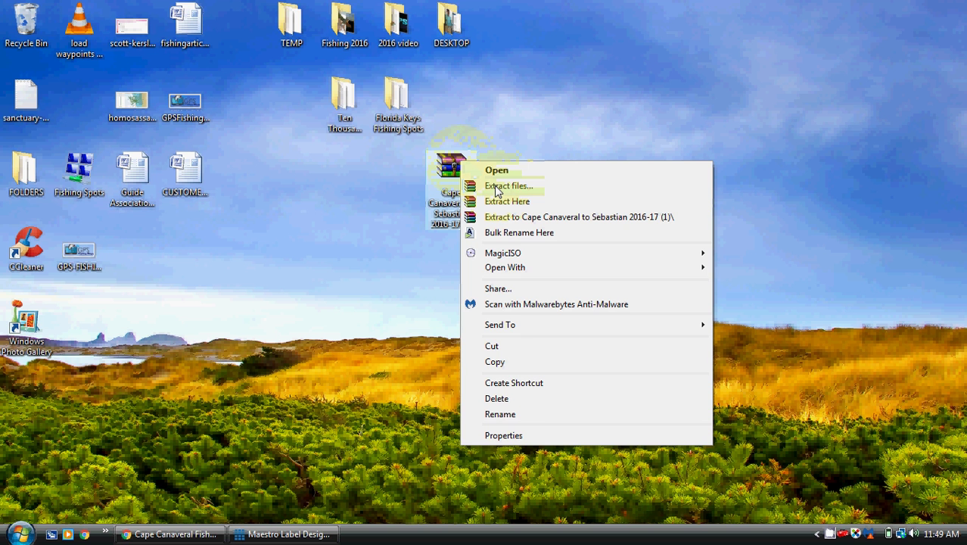
pyautogui.click(497, 187)
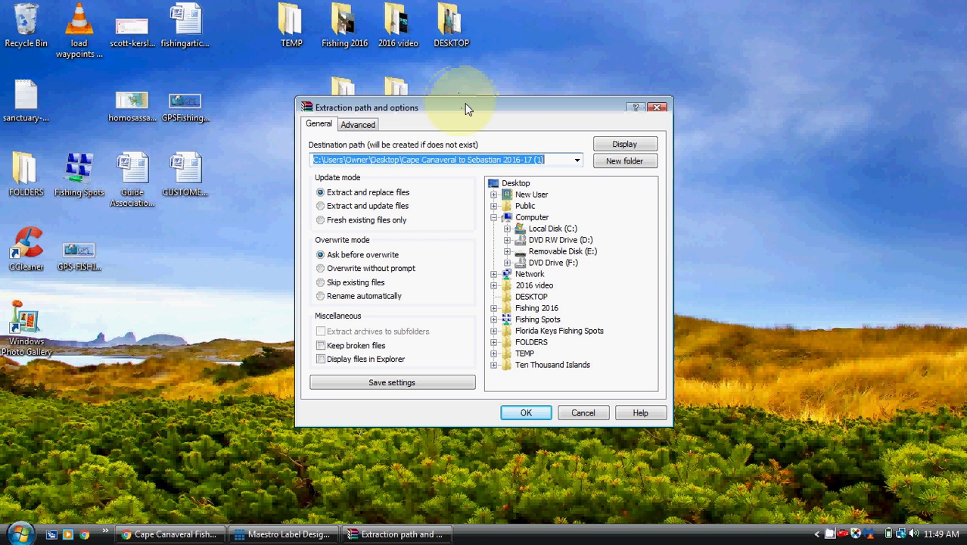
pyautogui.click(524, 414)
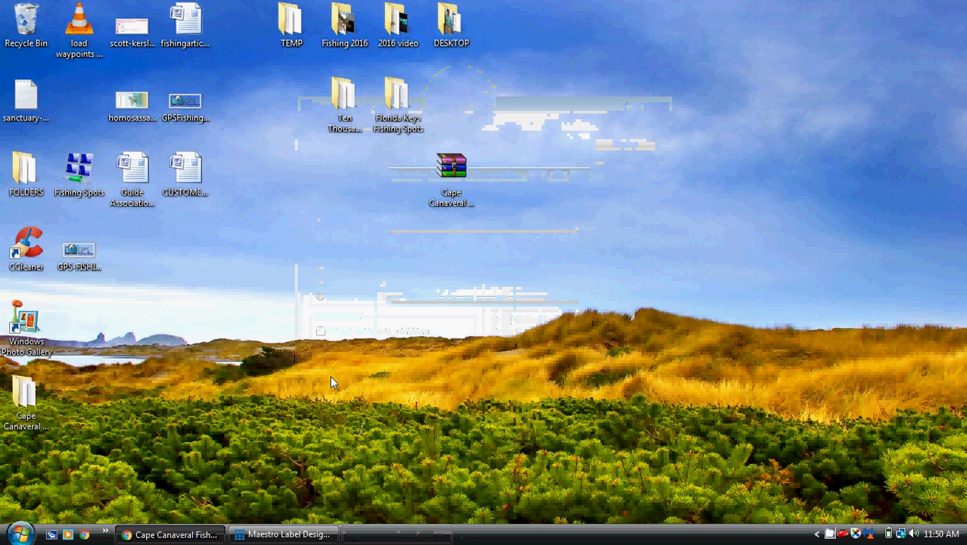
# - Move the extracted Cape Canaveral to Sebastian 2016-17 (1) folder beside the archive and open it
pyautogui.moveTo(15, 405); pyautogui.dragTo(500, 178)
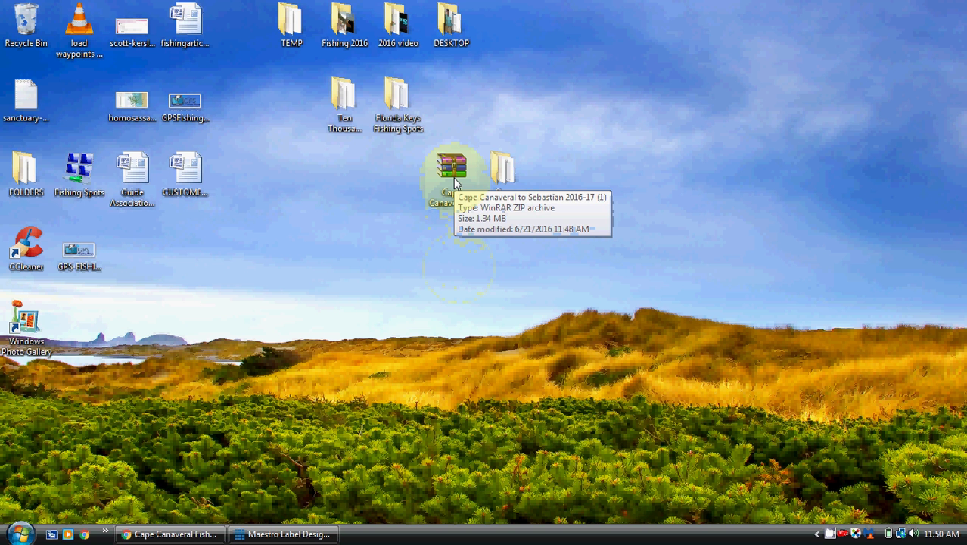
pyautogui.click(502, 174)
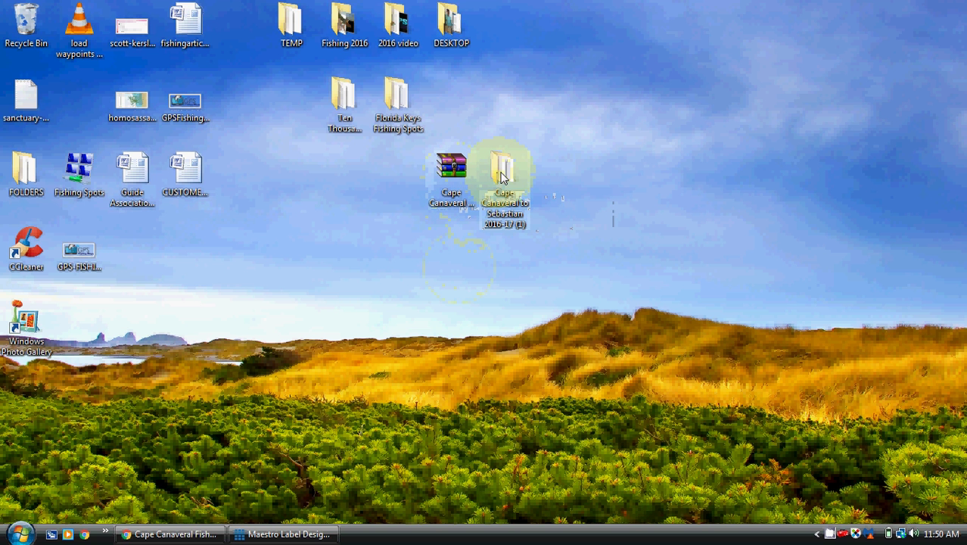
pyautogui.doubleClick(501, 174)
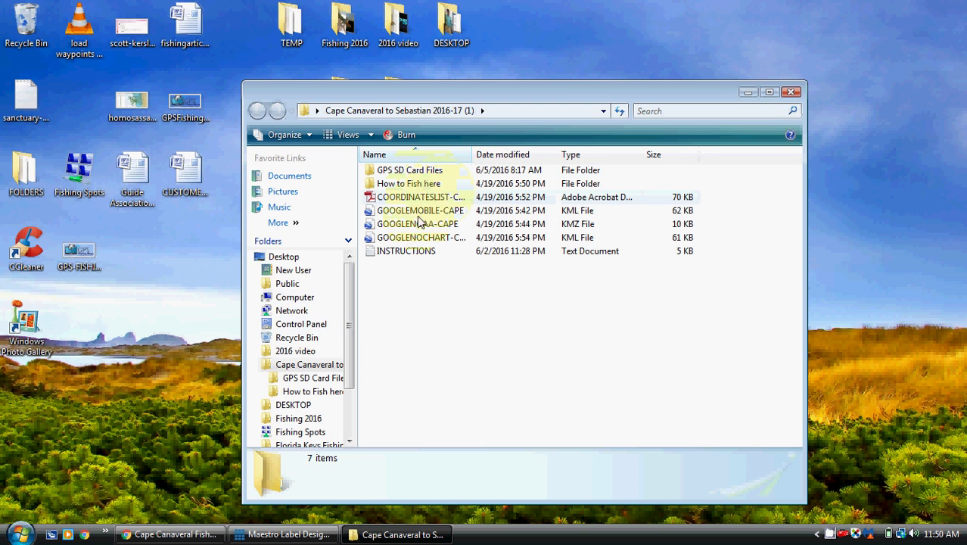
# - Inspect the GPS SD Card Files folder's contents, go back, and close the Explorer window
pyautogui.doubleClick(414, 171)
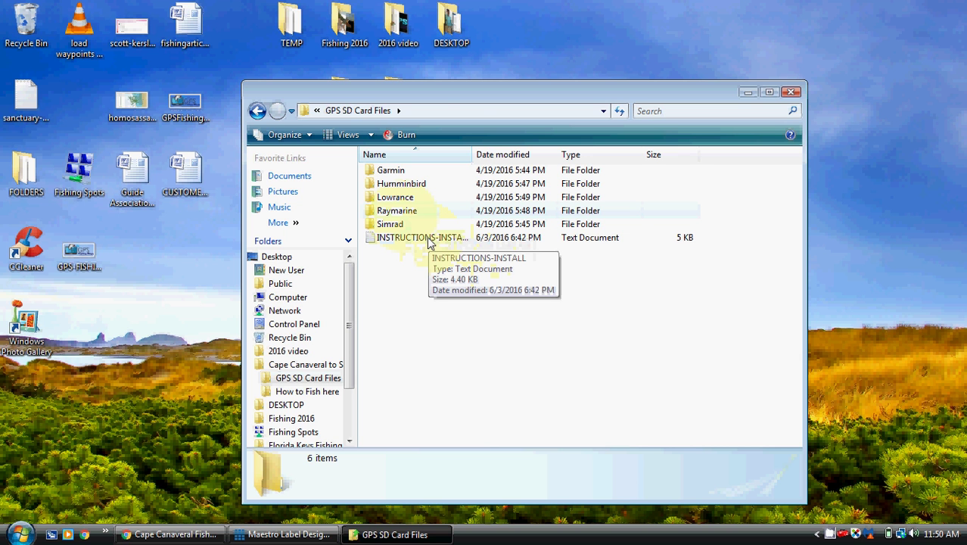
pyautogui.click(257, 111)
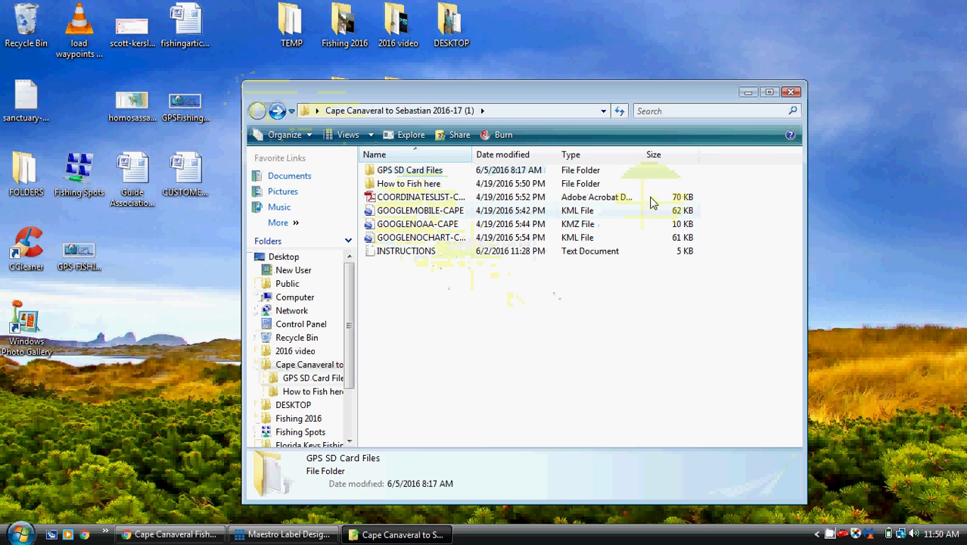
pyautogui.click(792, 92)
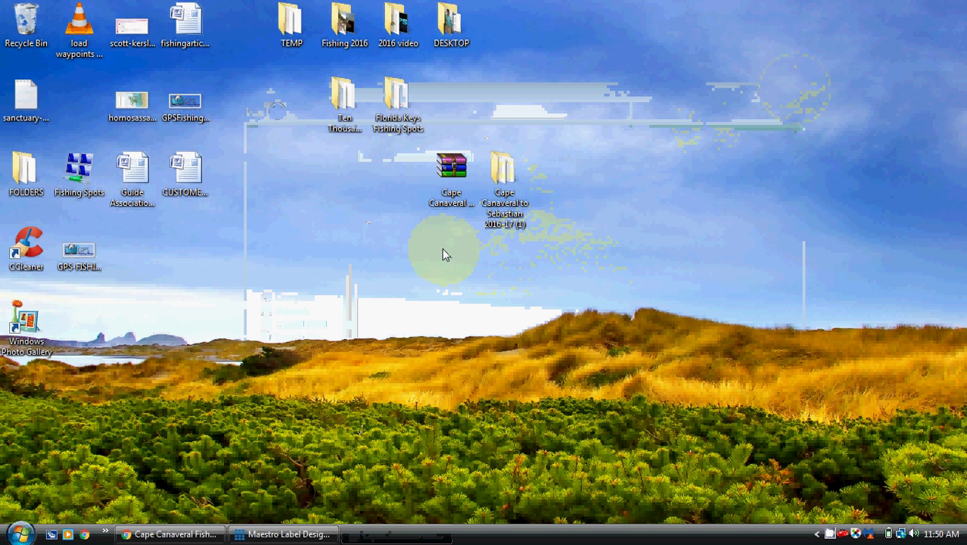
pyautogui.click(843, 534)
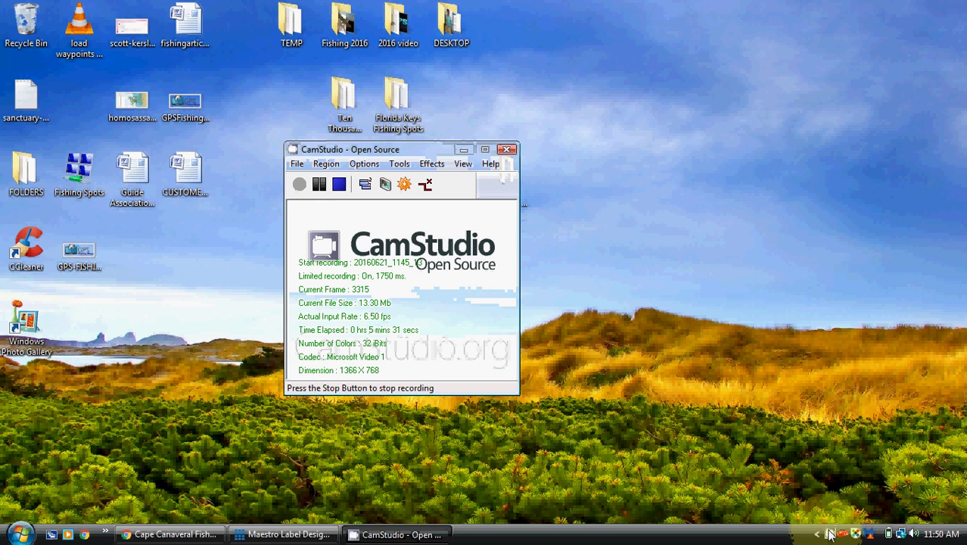